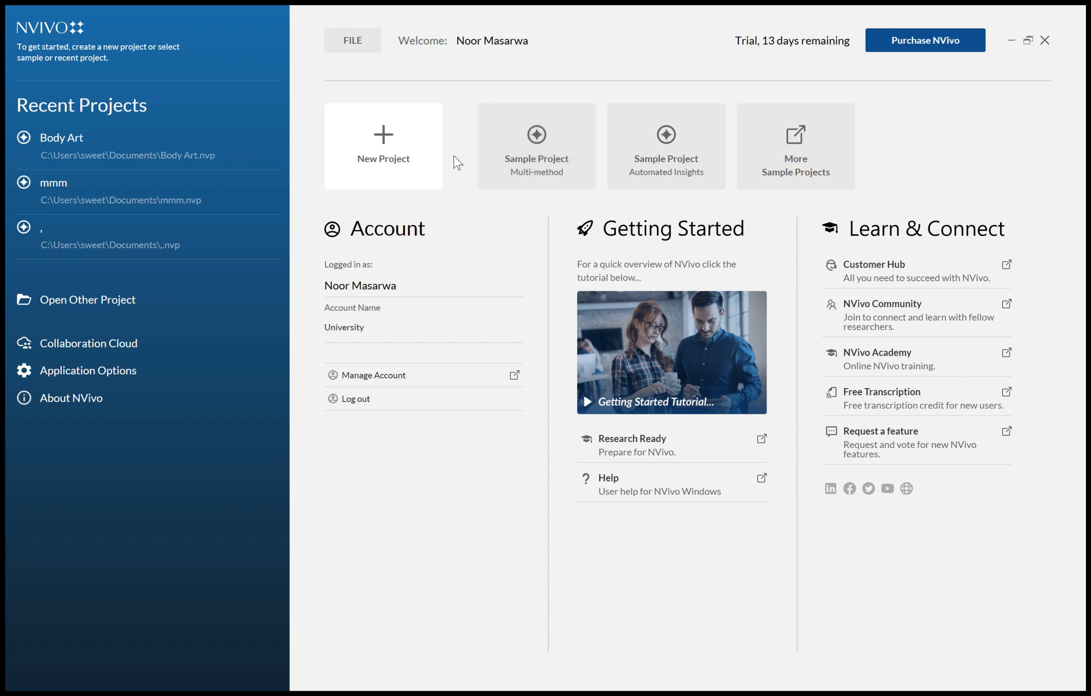
Open the Body Art project.
{"action": "left_click", "coordinate": [415, 152]}
{"action": "left_click", "coordinate": [618, 411]}
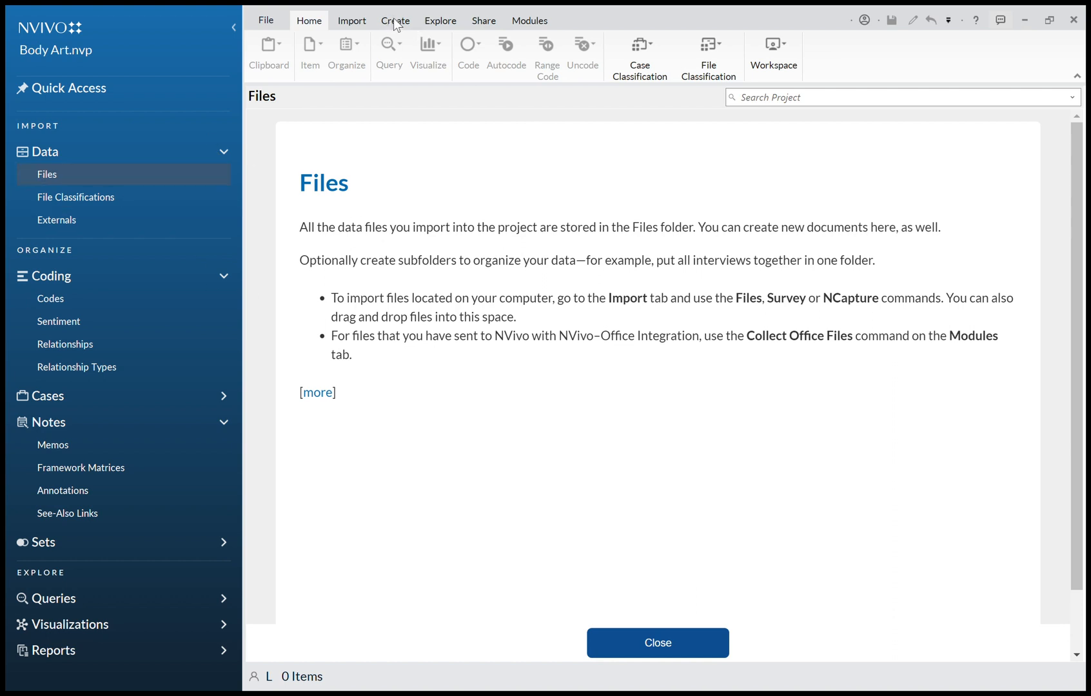
Import the Body Art Focus Group Transcript Final document into Files and open it for reading.
{"action": "left_click", "coordinate": [349, 21]}
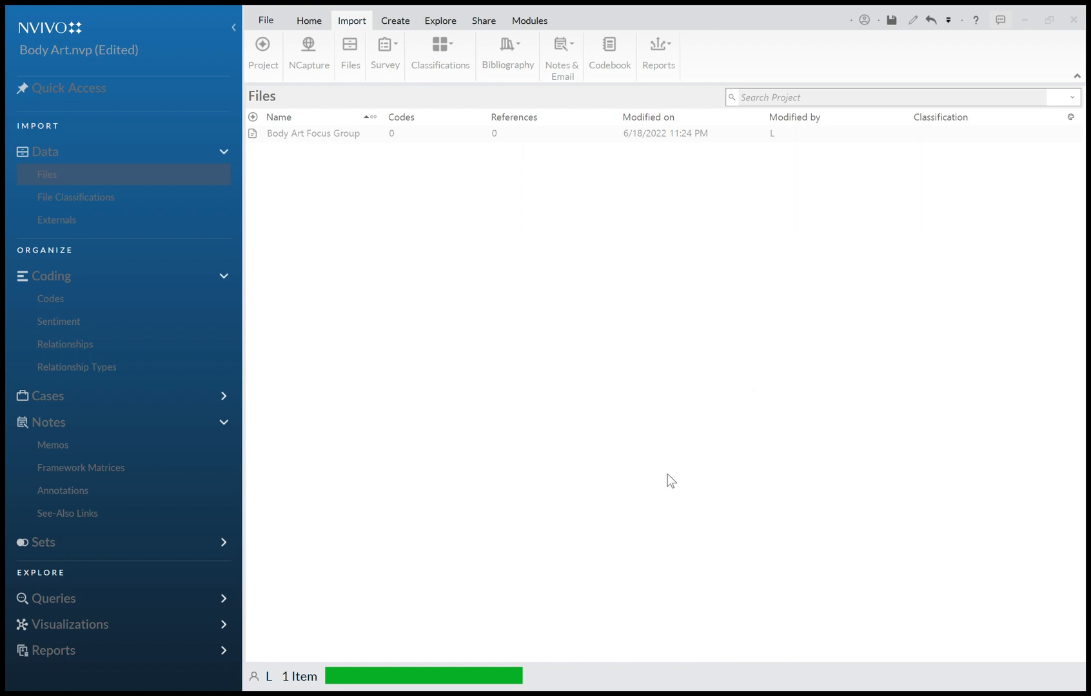
{"action": "double_click", "coordinate": [378, 137]}
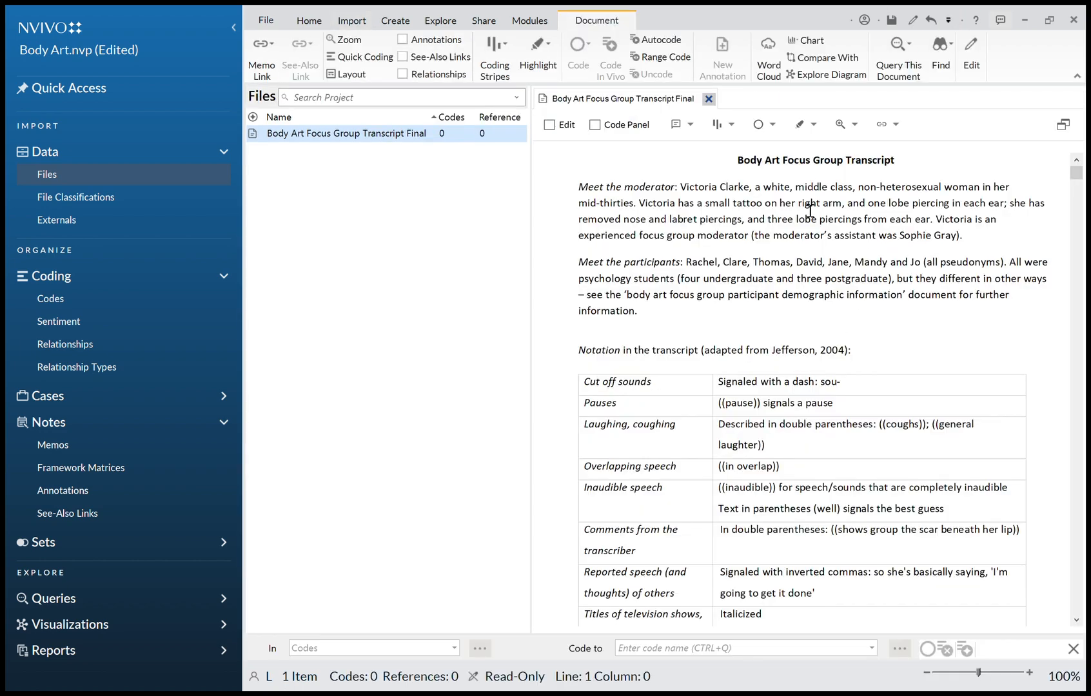
{"action": "left_click", "coordinate": [708, 98]}
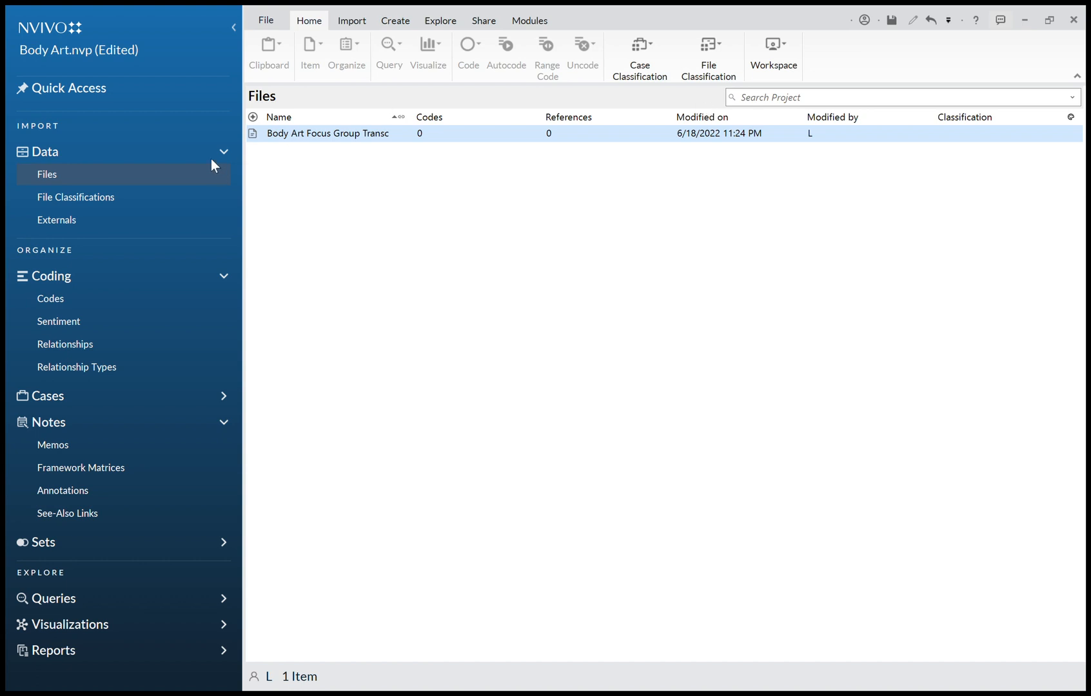
Create a new code named Generation.
{"action": "left_click", "coordinate": [89, 301]}
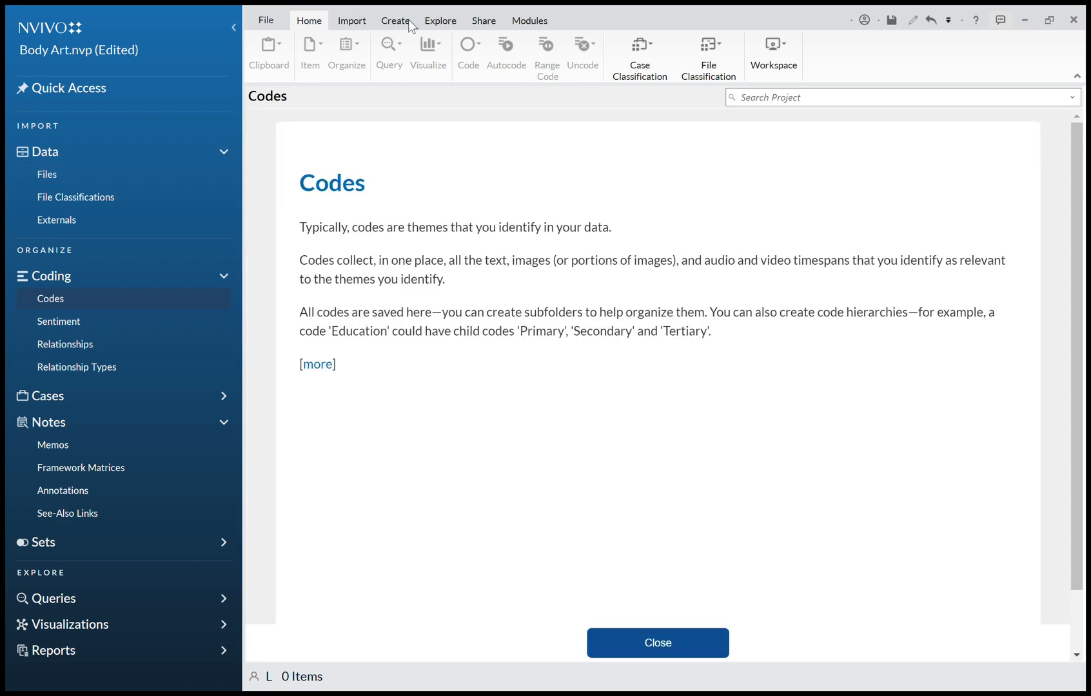
{"action": "left_click", "coordinate": [408, 19]}
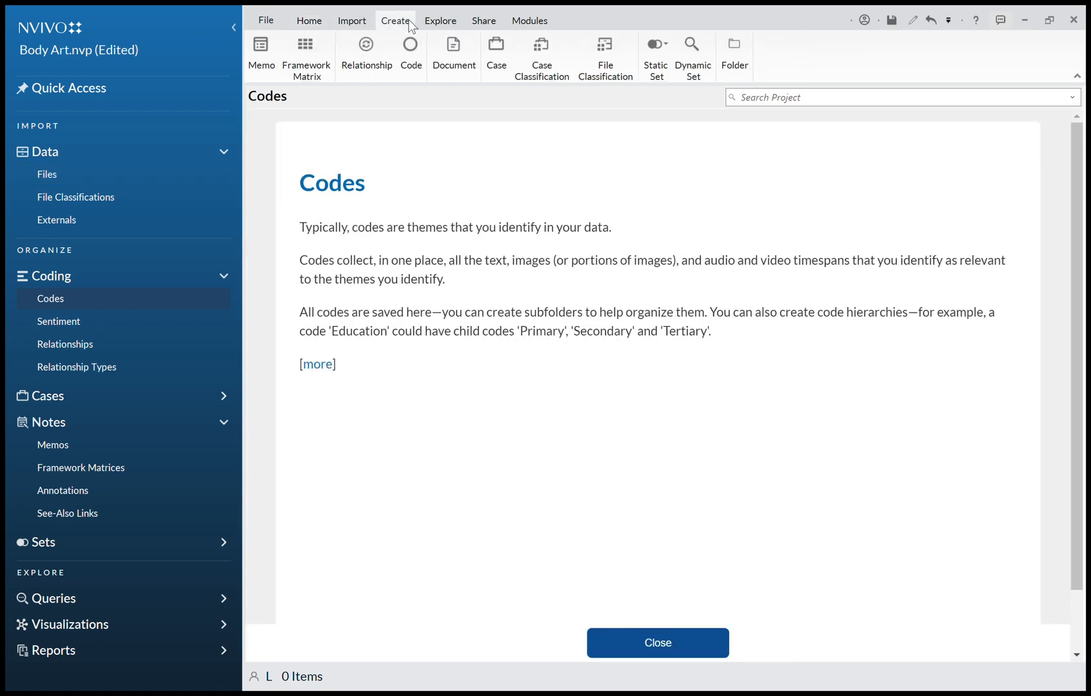
{"action": "left_click", "coordinate": [408, 70]}
{"action": "key", "text": "Return"}
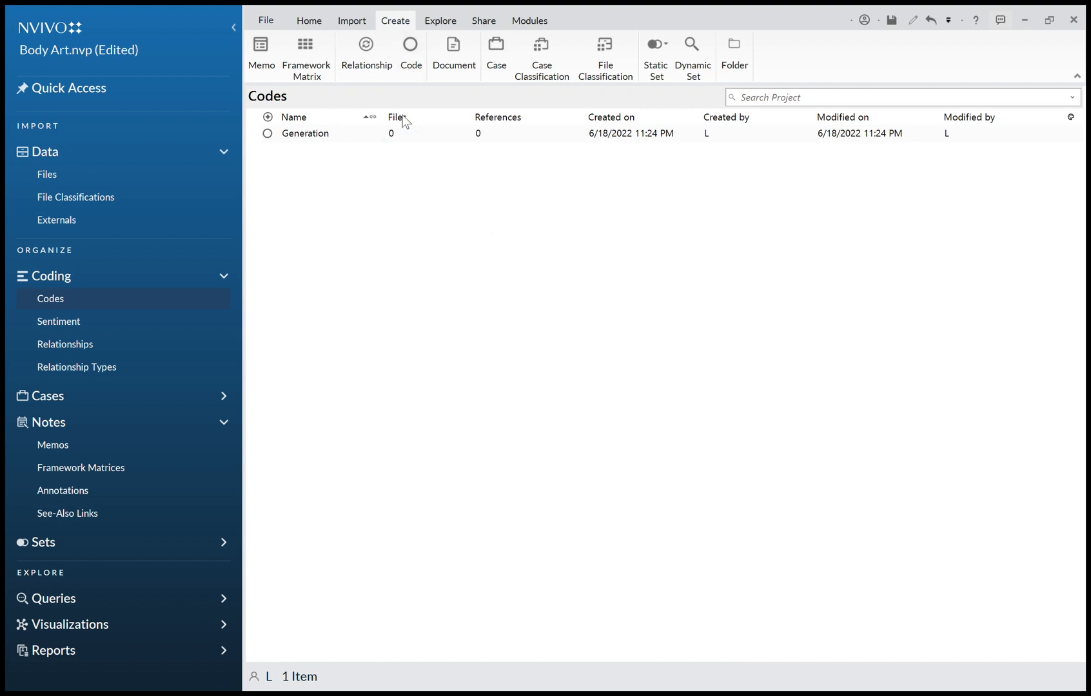
Create a code named Identity and a child code named purpose beneath it.
{"action": "left_click", "coordinate": [416, 56]}
{"action": "key", "text": "Return"}
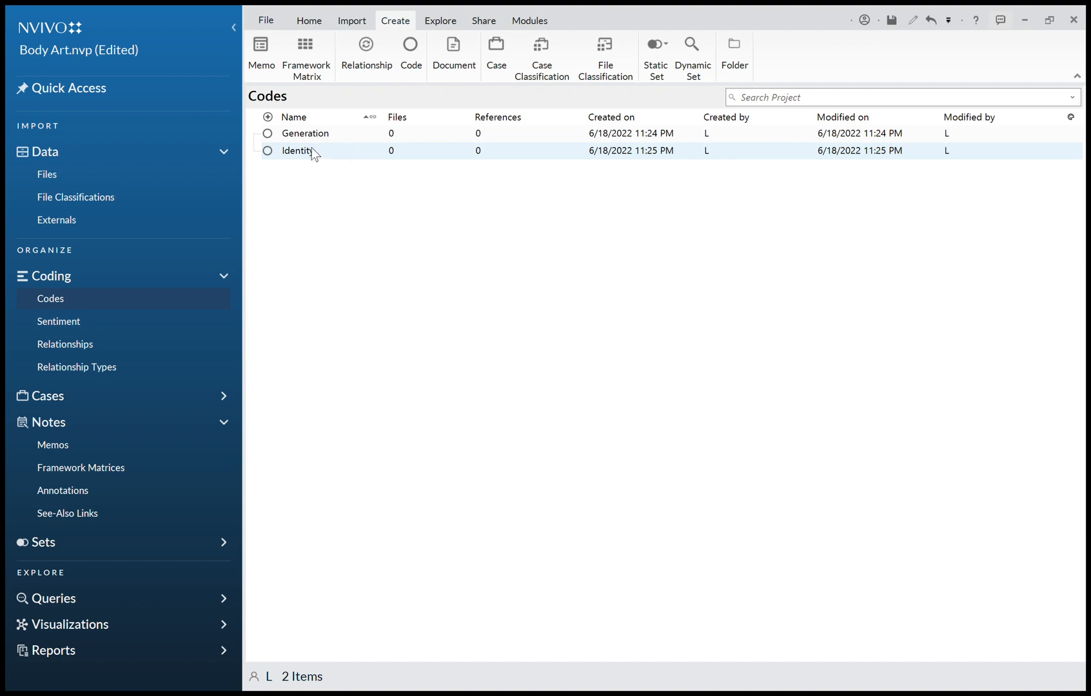
{"action": "left_click", "coordinate": [331, 153]}
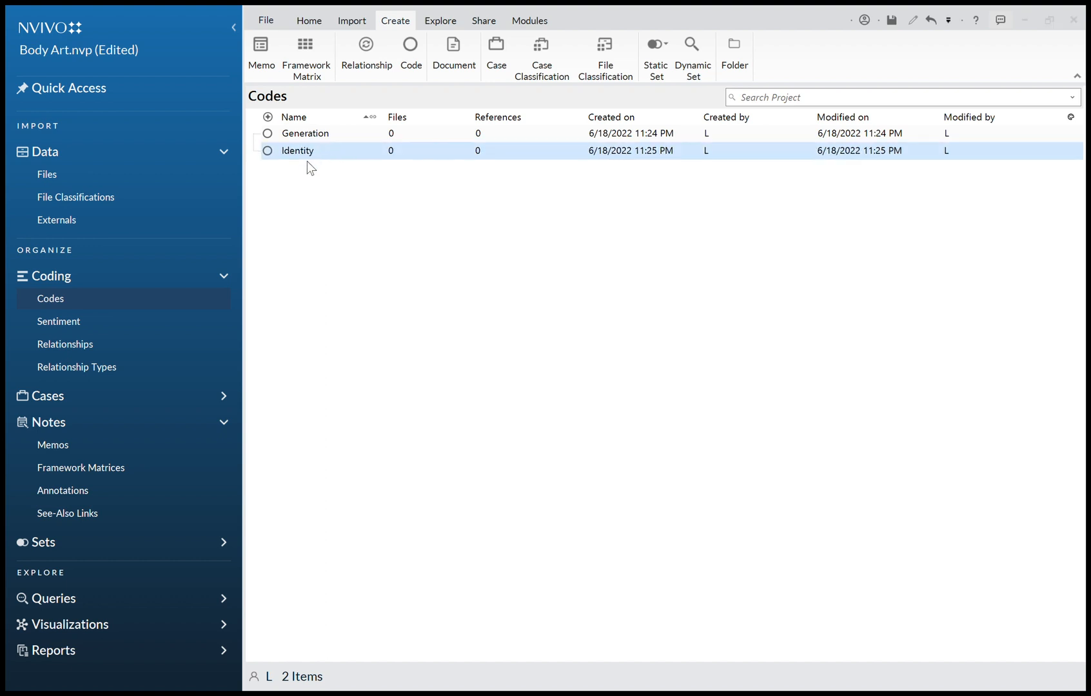
{"action": "key", "text": "Return"}
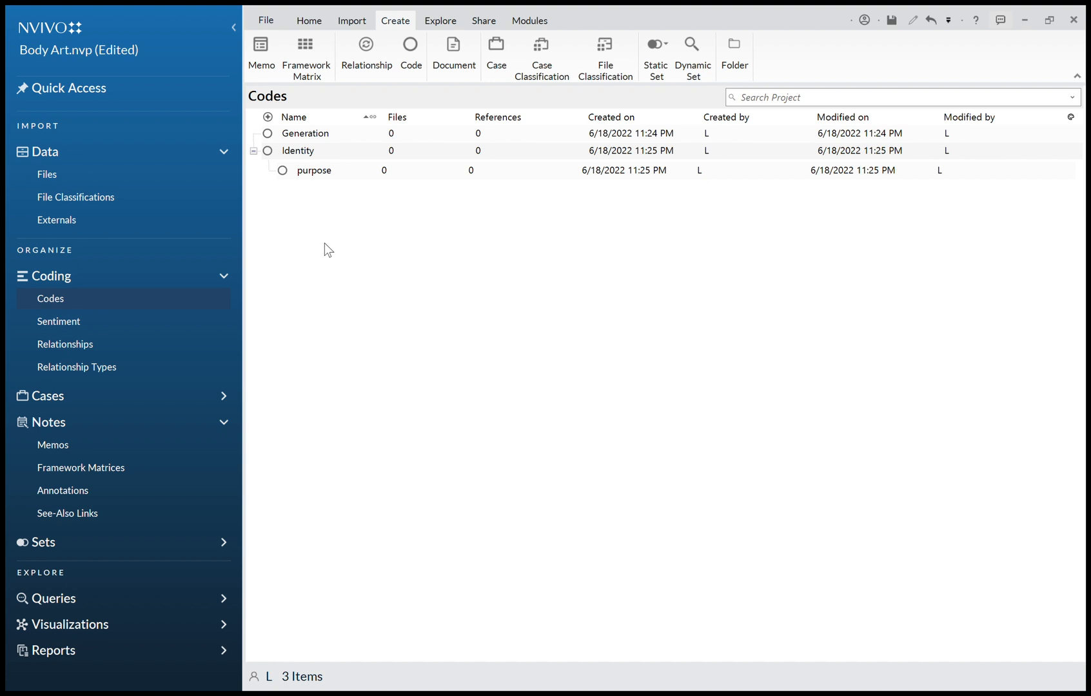
Open the transcript, code the 'Meet the moderator' paragraph to Generation, and turn on coding highlights.
{"action": "left_click", "coordinate": [62, 178]}
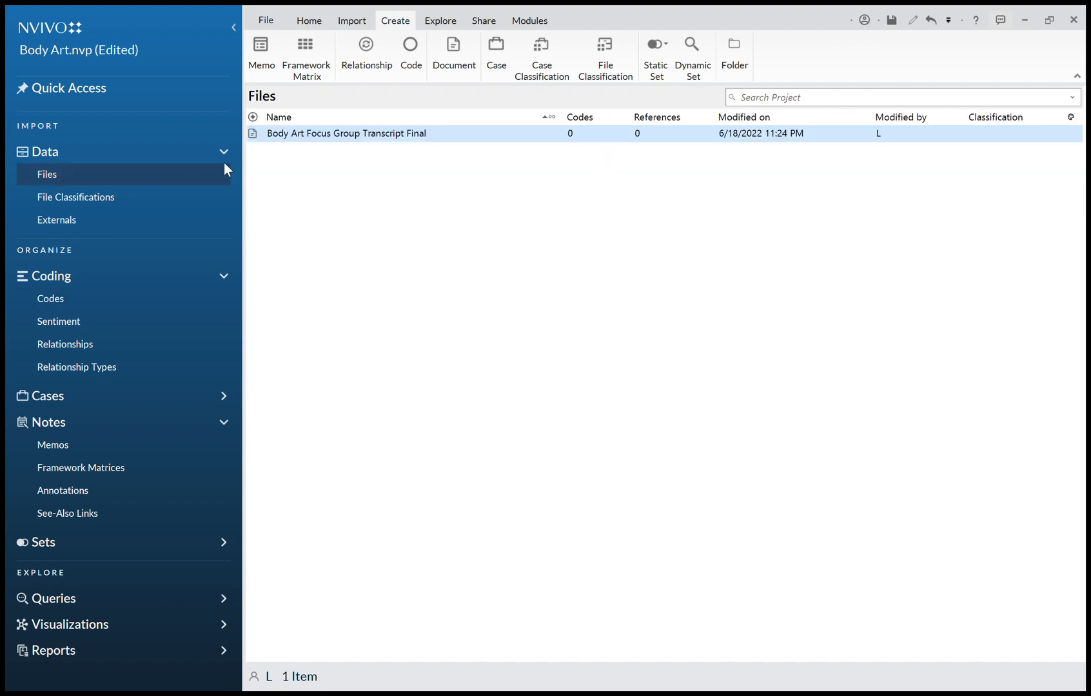
{"action": "double_click", "coordinate": [367, 134]}
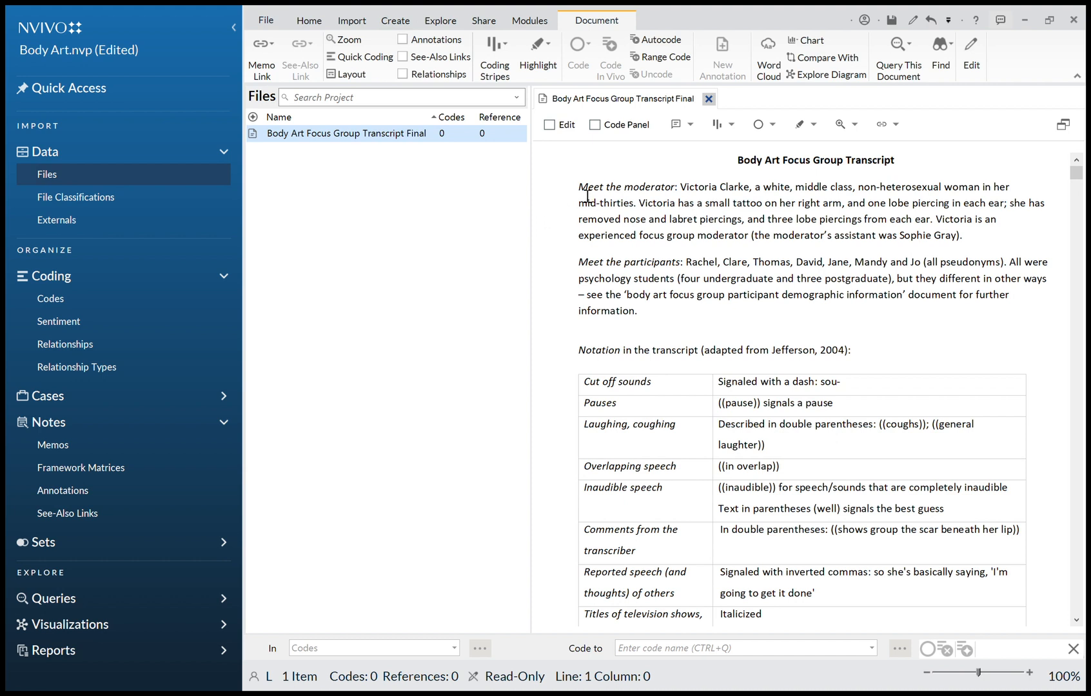
{"action": "left_click_drag", "start_coordinate": [580, 188], "coordinate": [968, 244]}
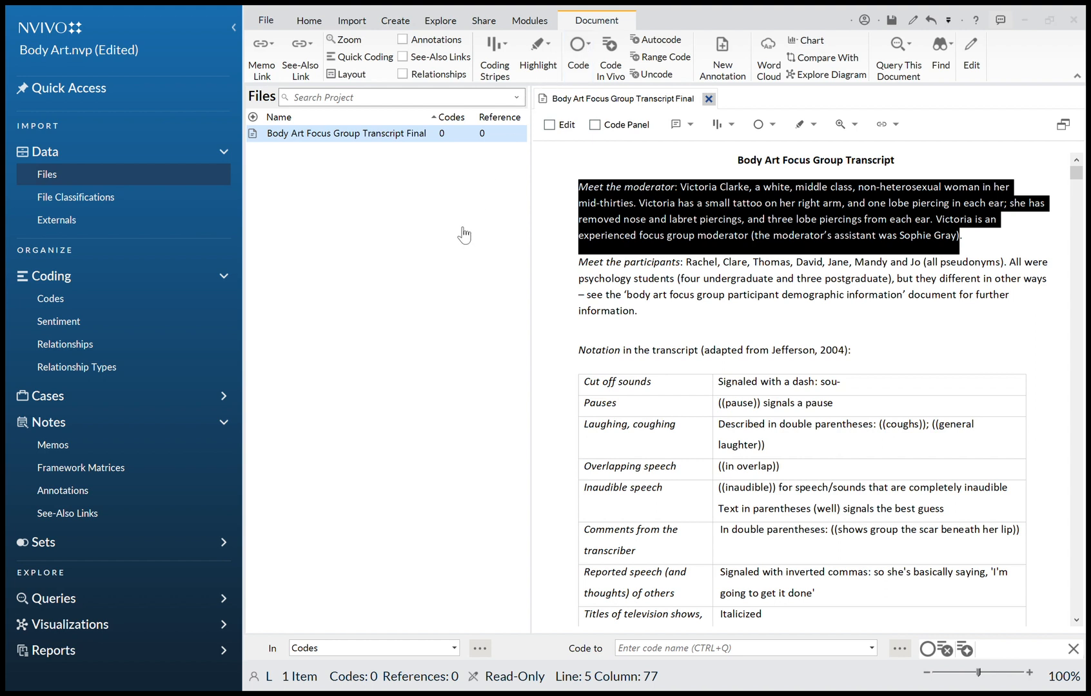
{"action": "left_click", "coordinate": [579, 538]}
{"action": "left_click", "coordinate": [664, 285]}
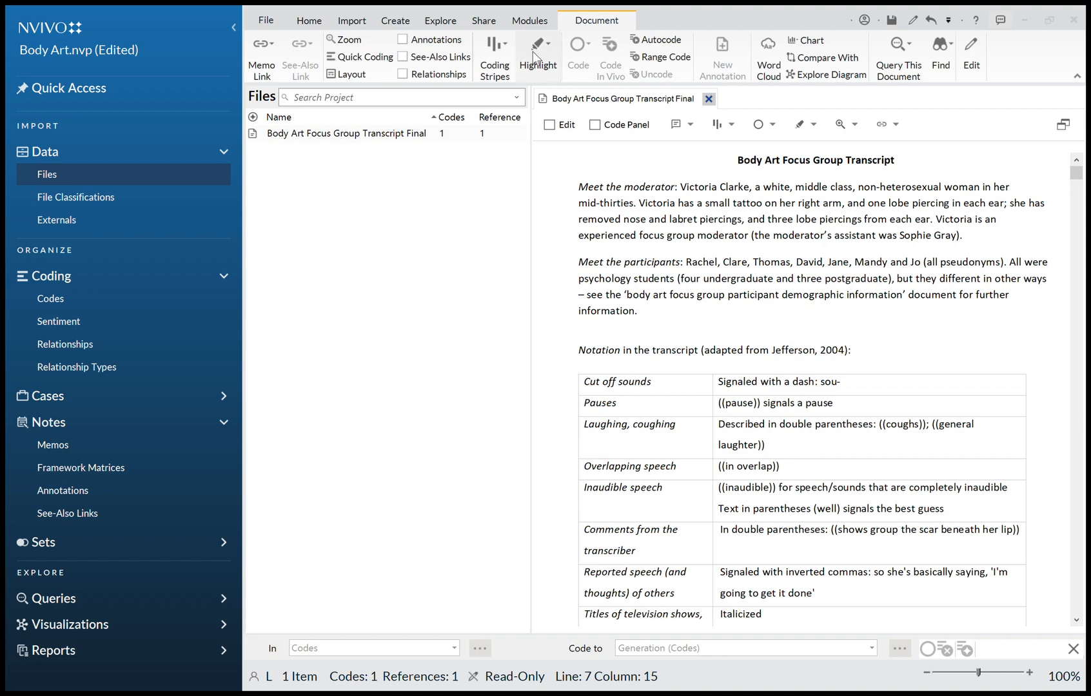
{"action": "left_click", "coordinate": [514, 119]}
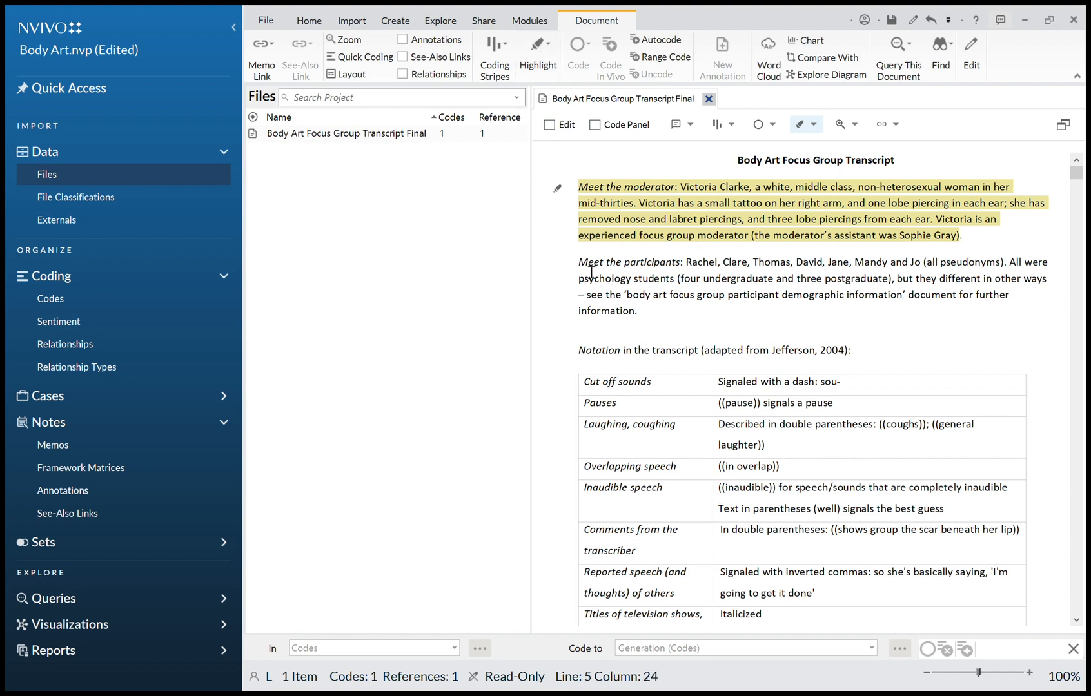
Code the start of the 'Meet the participants' paragraph to Identity.
{"action": "left_click_drag", "start_coordinate": [588, 262], "coordinate": [832, 296]}
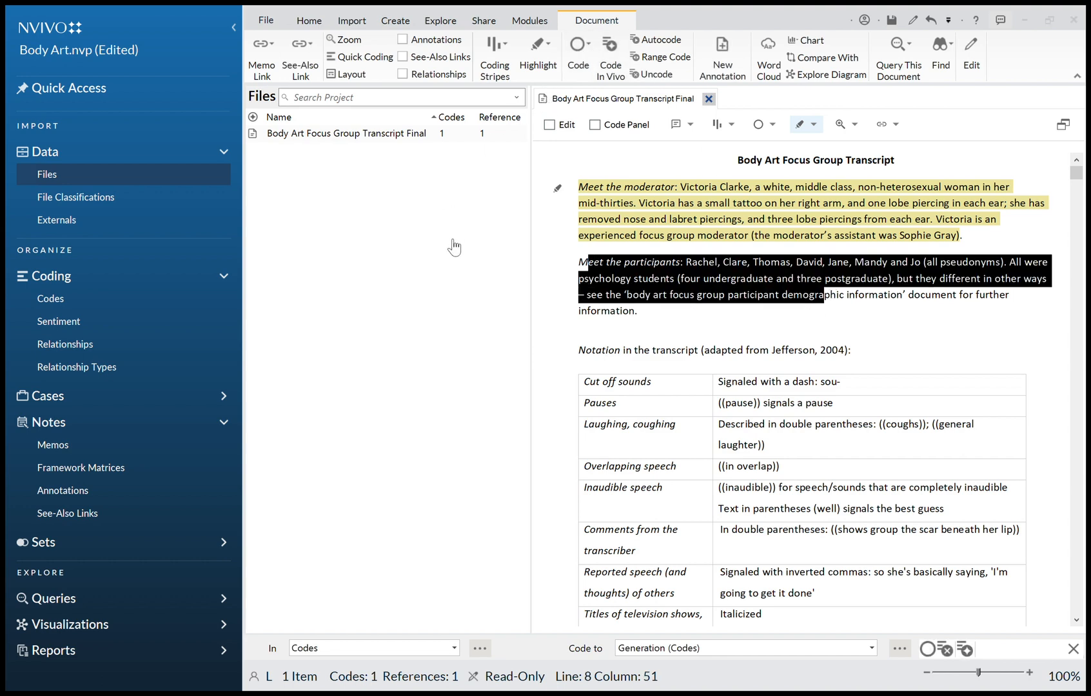
{"action": "left_click", "coordinate": [530, 534]}
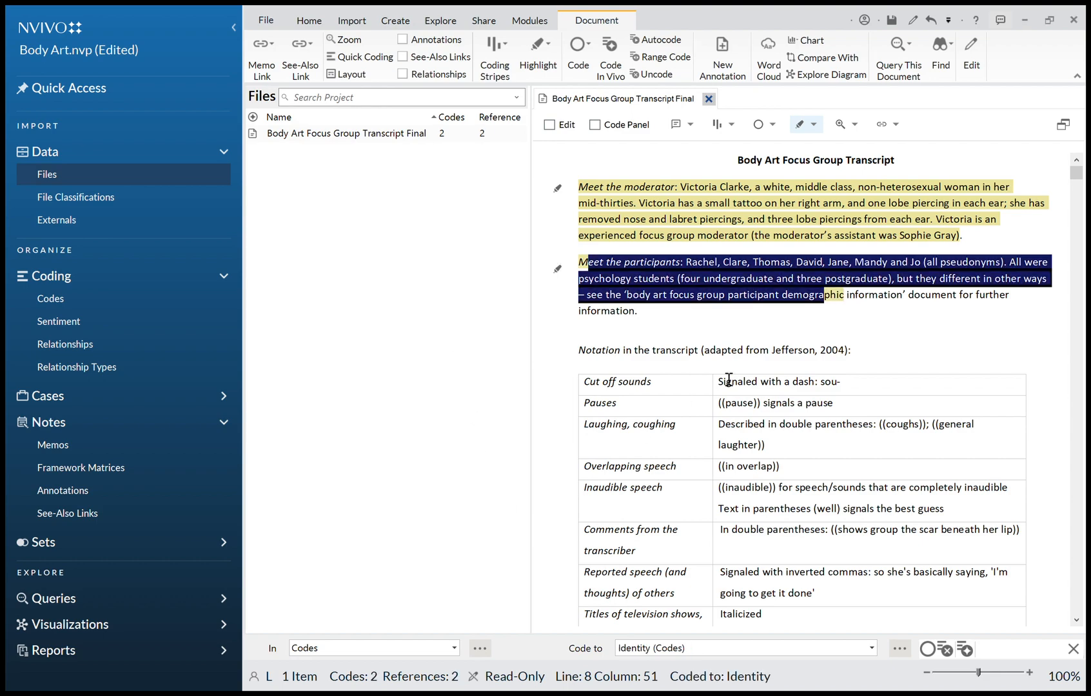
Code Mandy's line about her piercings and tattoos and the moderator's first question to Generation.
{"action": "scroll", "coordinate": [729, 380], "scroll_direction": "down", "scroll_amount": 15}
{"action": "scroll", "coordinate": [729, 379], "scroll_direction": "up", "scroll_amount": 2}
{"action": "left_click_drag", "start_coordinate": [645, 338], "coordinate": [765, 356]}
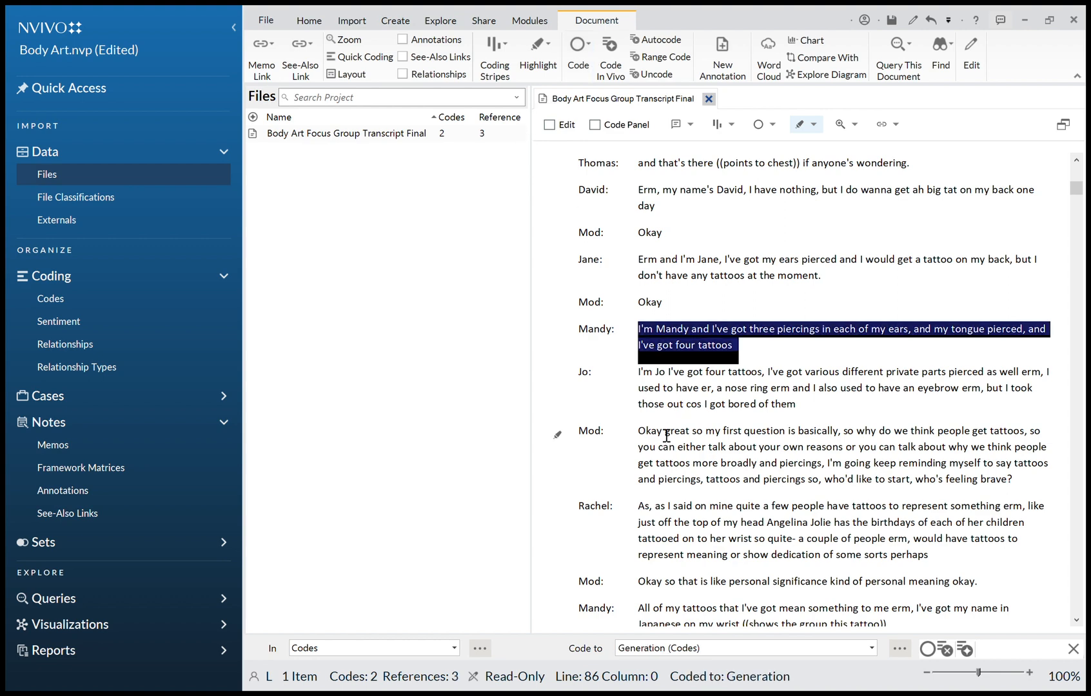
{"action": "left_click_drag", "start_coordinate": [646, 430], "coordinate": [810, 482]}
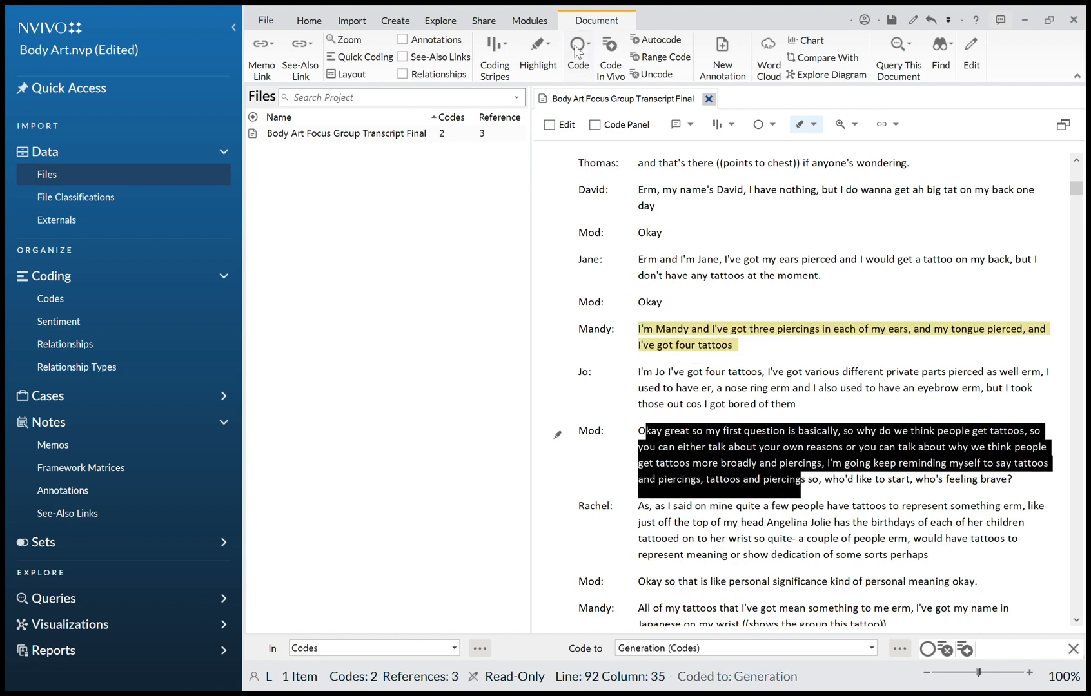
{"action": "key", "text": "ctrl+F9"}
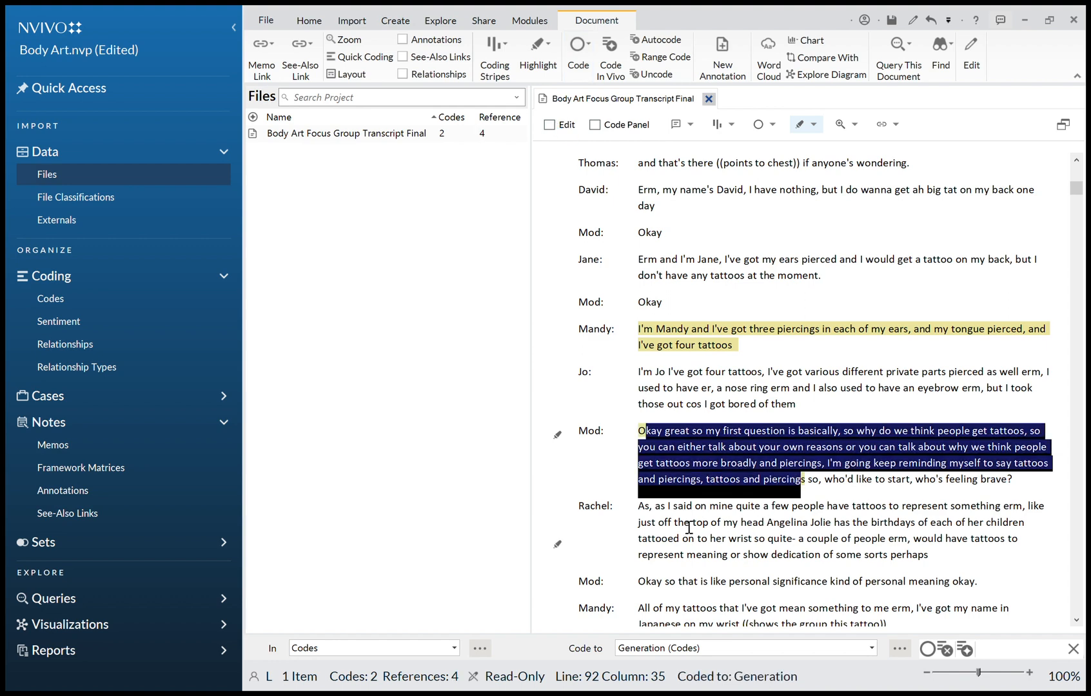
Code Rachel's passage about tattoos representing meaning to purpose, and close the transcript.
{"action": "left_click_drag", "start_coordinate": [686, 523], "coordinate": [768, 555]}
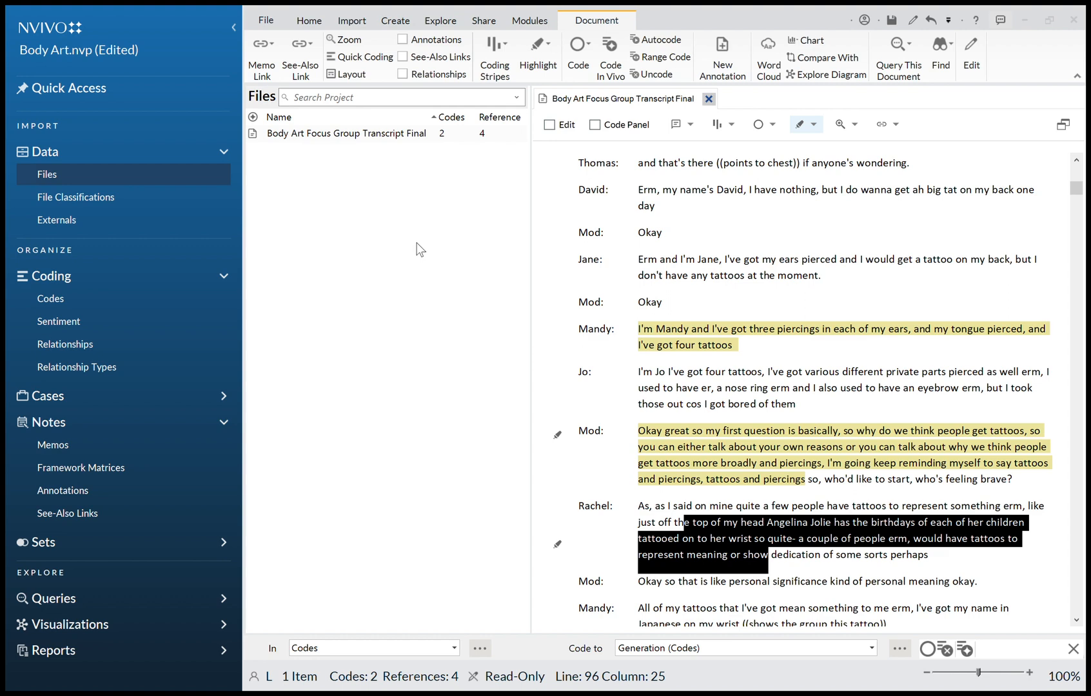
{"action": "left_click", "coordinate": [532, 540]}
{"action": "scroll", "coordinate": [710, 555], "scroll_direction": "down", "scroll_amount": 2}
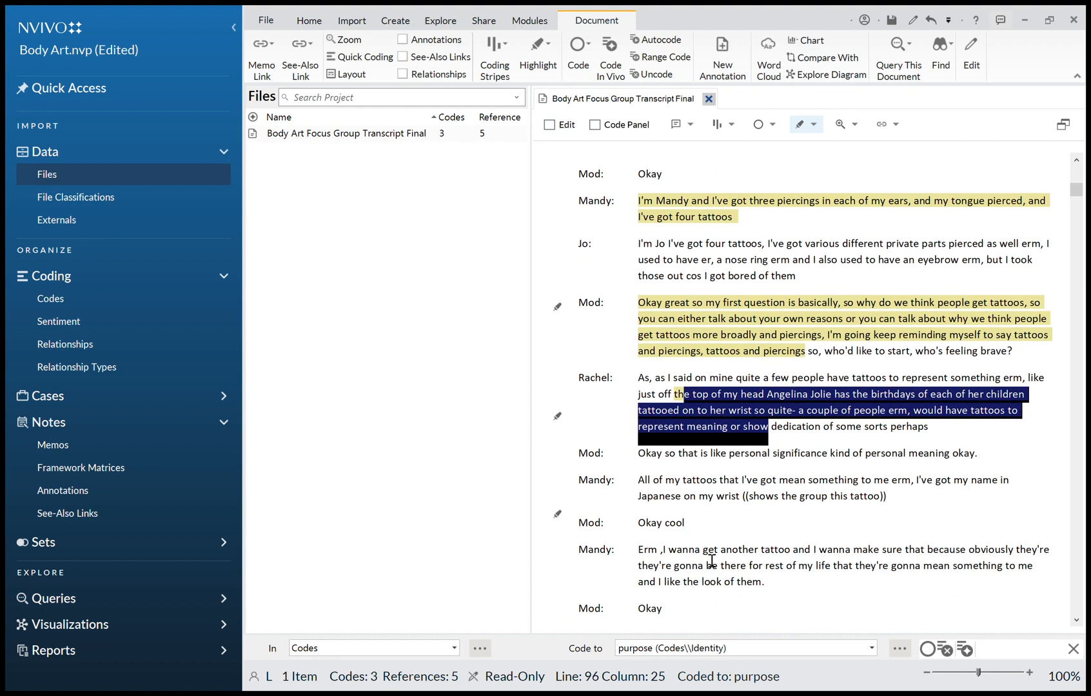
{"action": "left_click", "coordinate": [702, 502]}
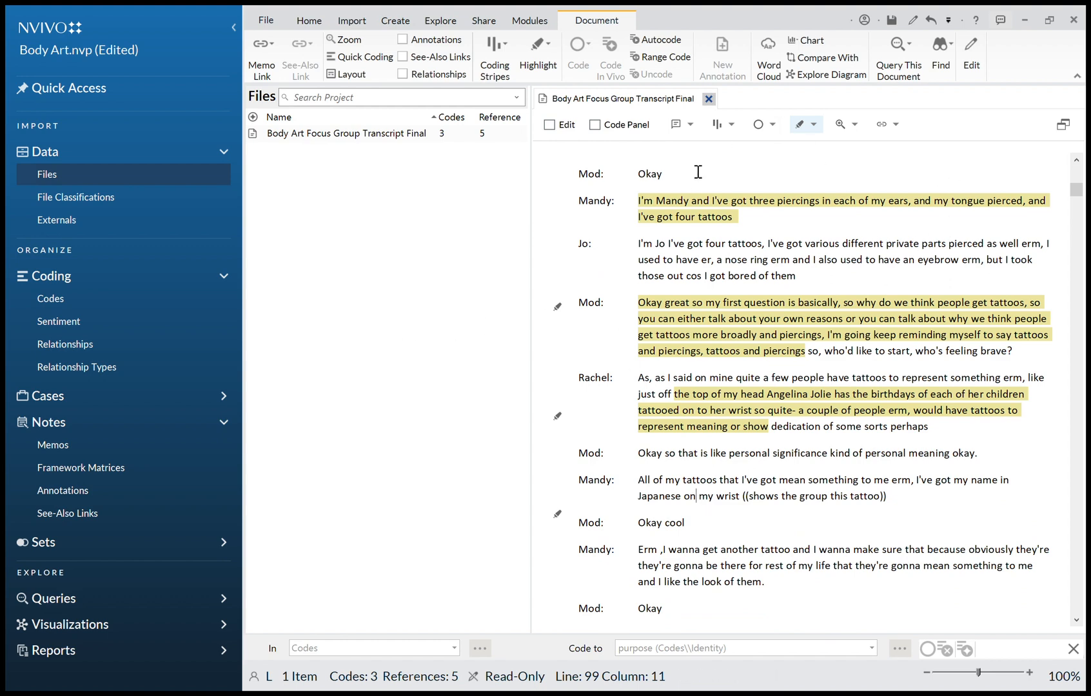
{"action": "left_click", "coordinate": [708, 98]}
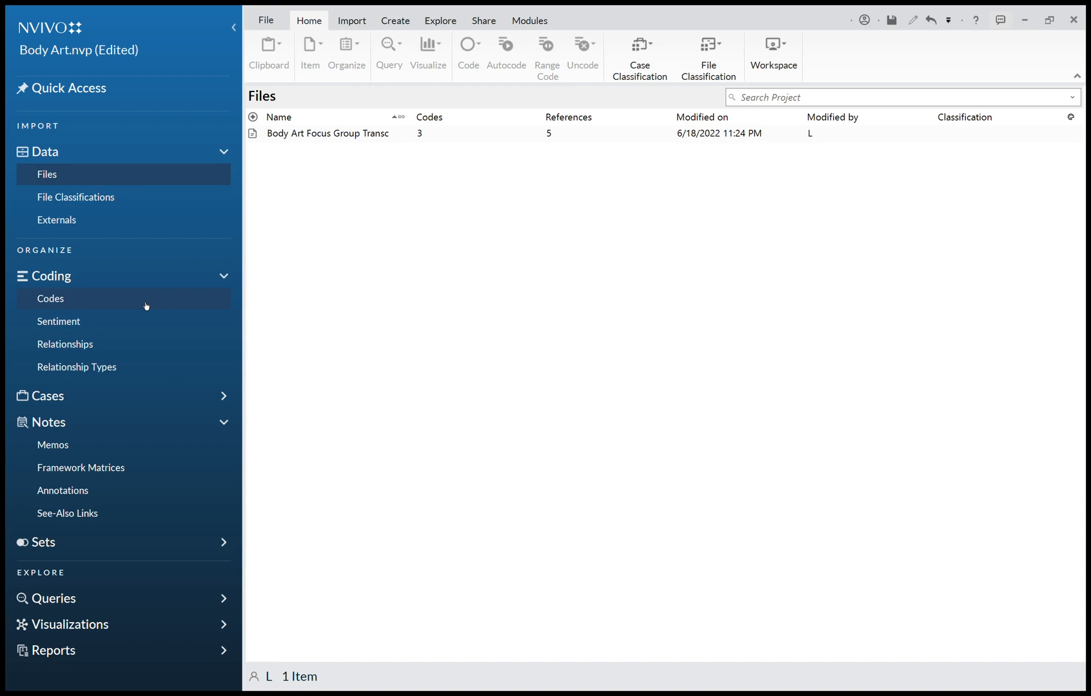
Open the Generation code to review its coded references.
{"action": "left_click", "coordinate": [146, 304]}
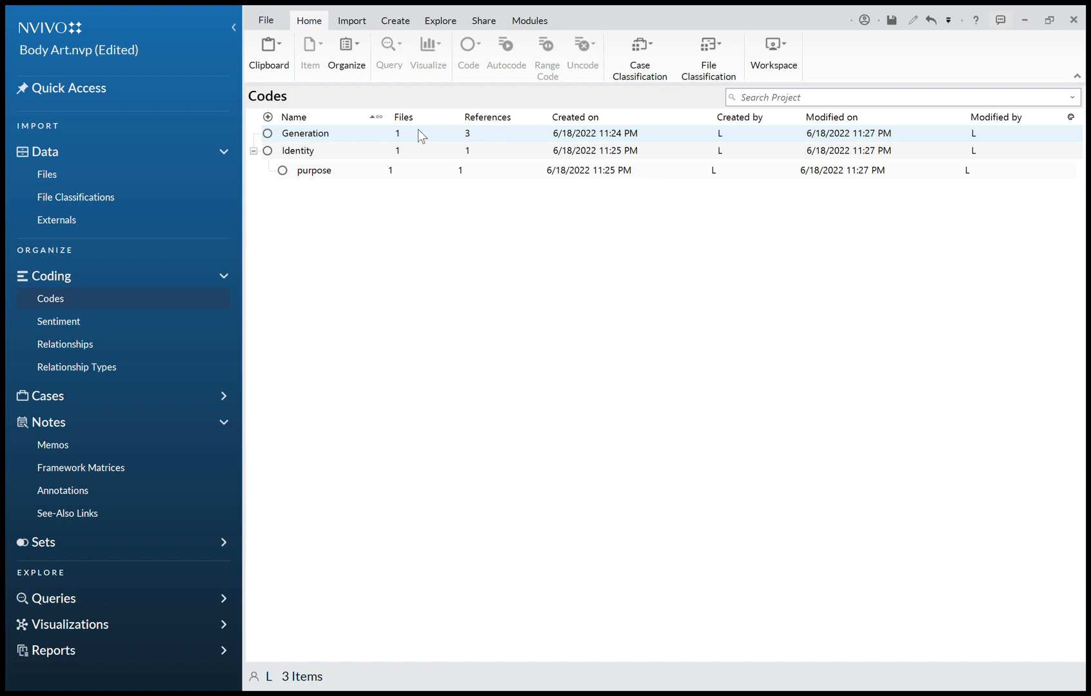
{"action": "double_click", "coordinate": [431, 141]}
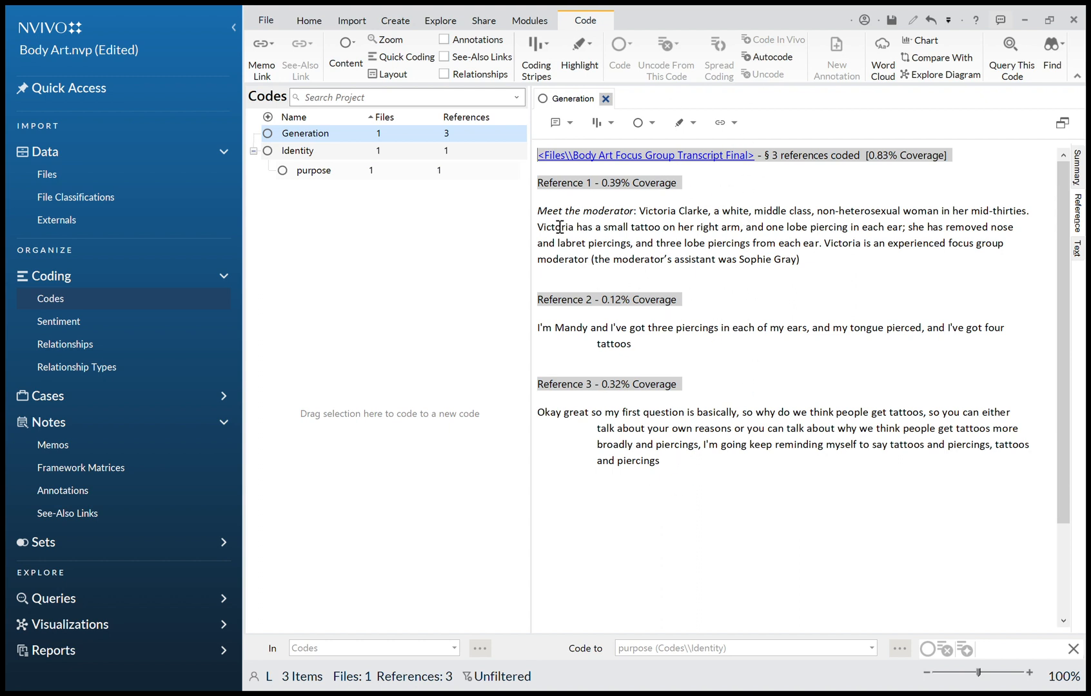
{"action": "left_click", "coordinate": [606, 99]}
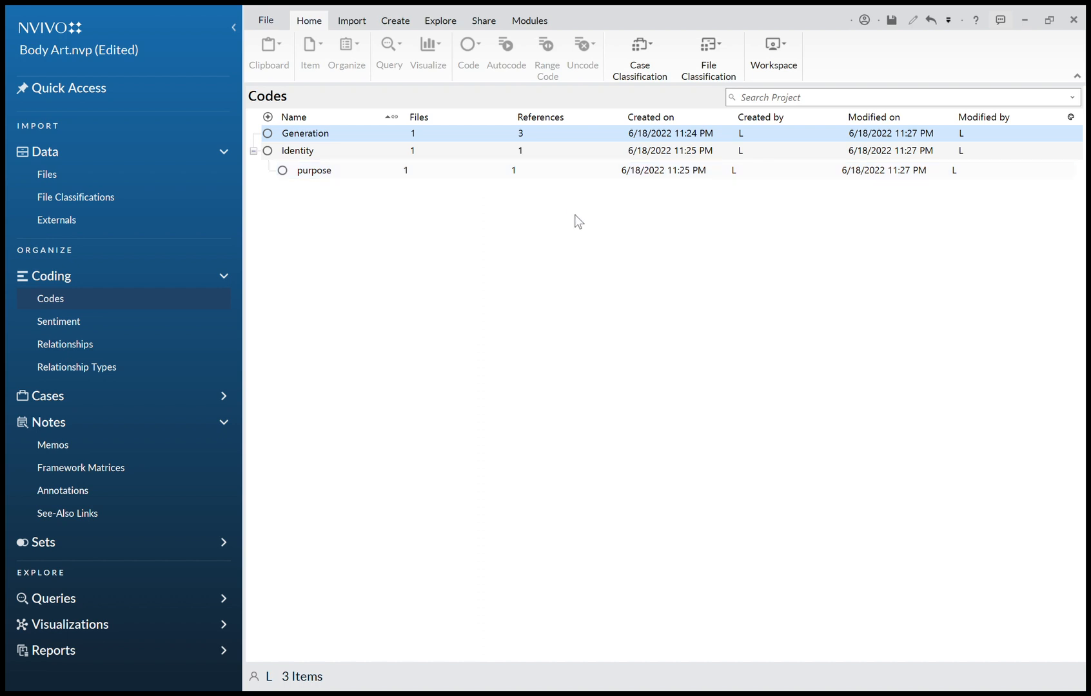
Create a coding chart for the transcript file and return to the Files list.
{"action": "left_click", "coordinate": [547, 290]}
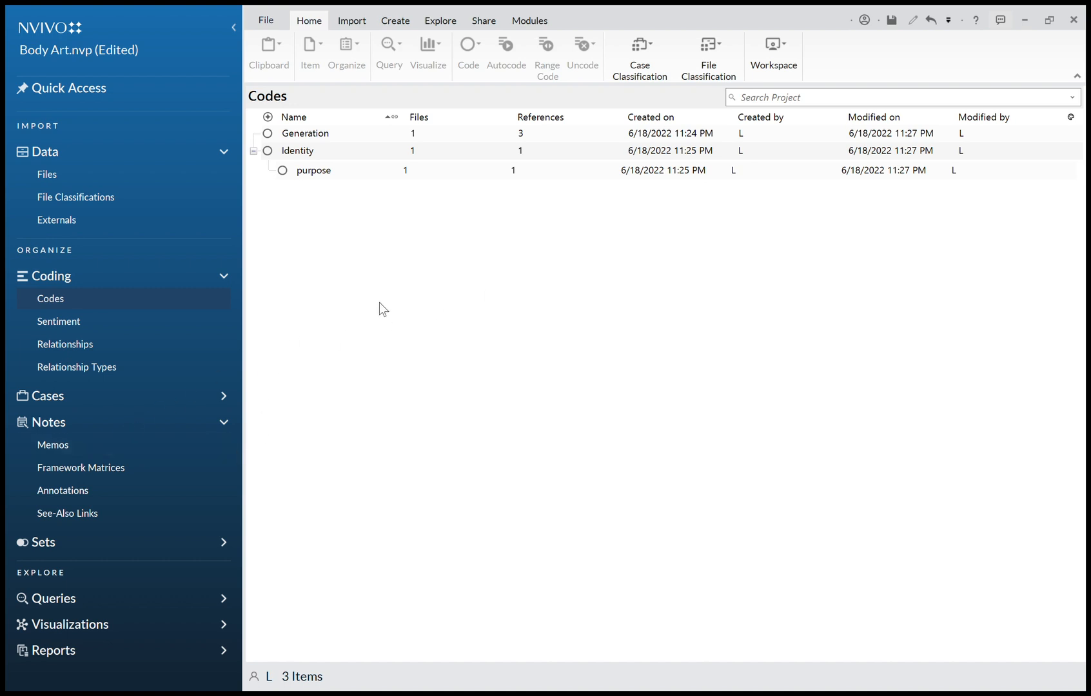
{"action": "left_click", "coordinate": [443, 20]}
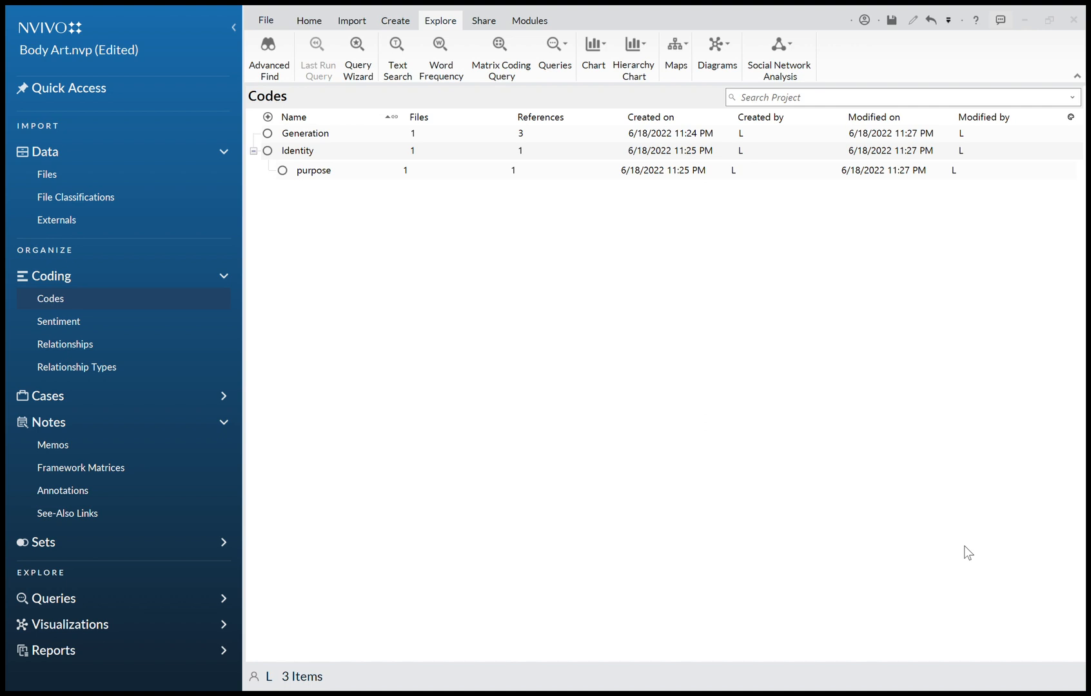
{"action": "left_click", "coordinate": [714, 533]}
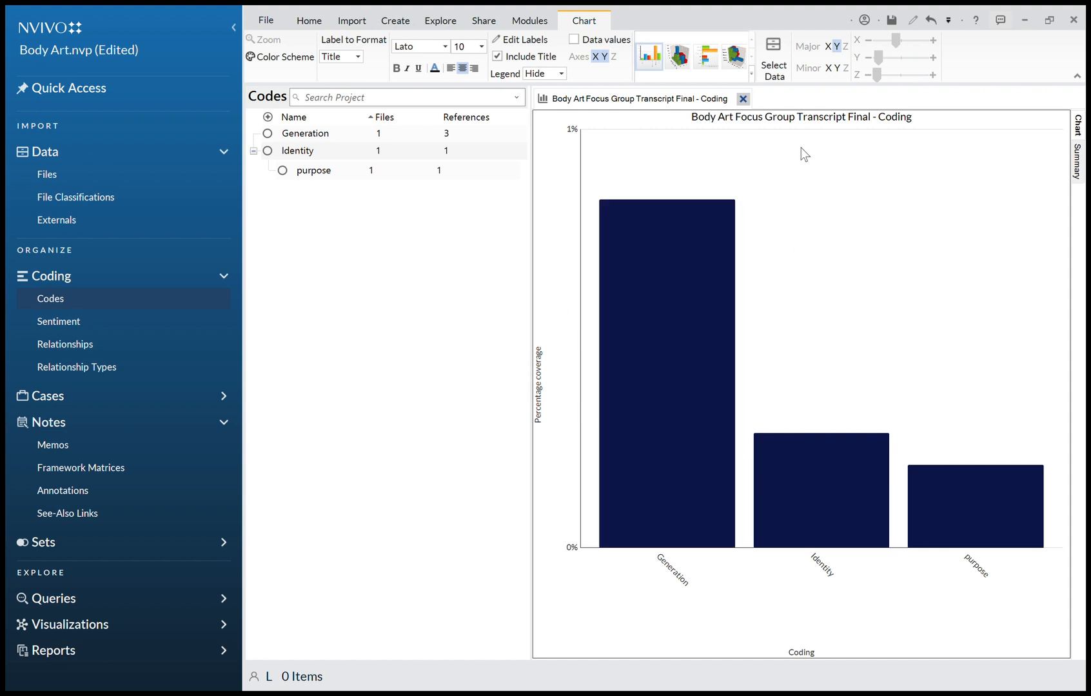
{"action": "left_click", "coordinate": [744, 99]}
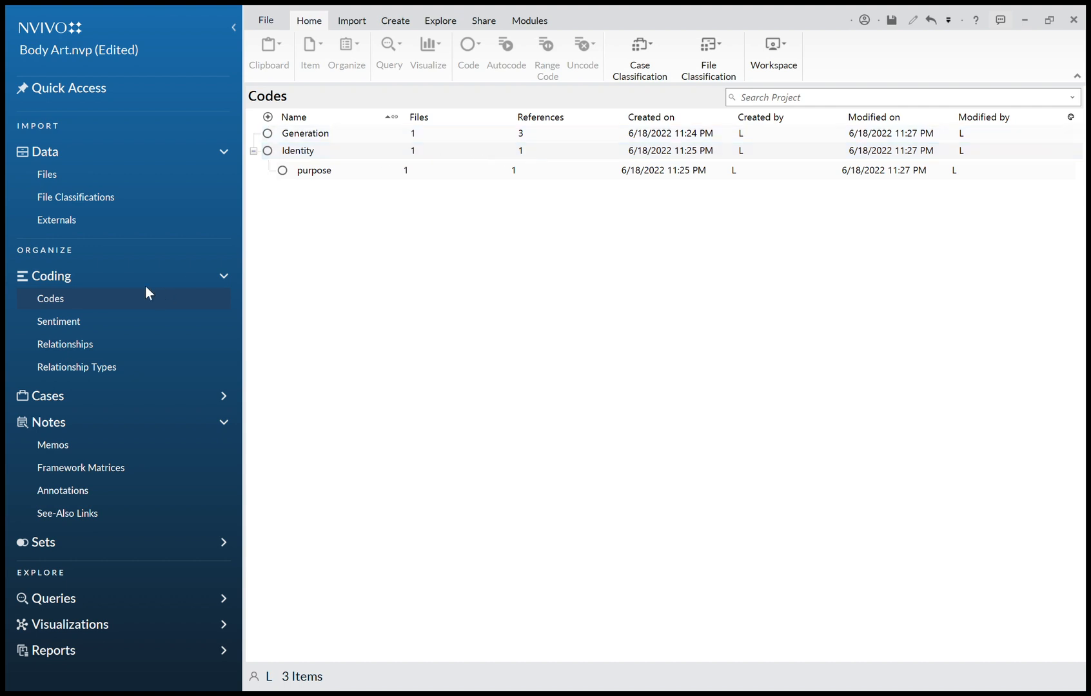
{"action": "left_click", "coordinate": [58, 178]}
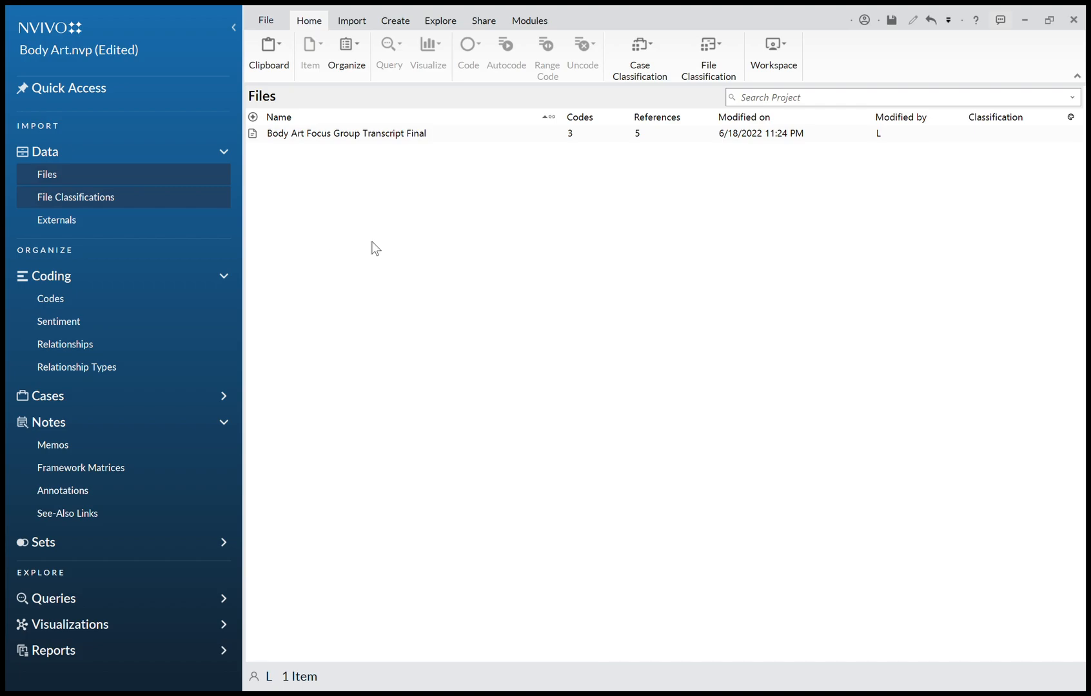